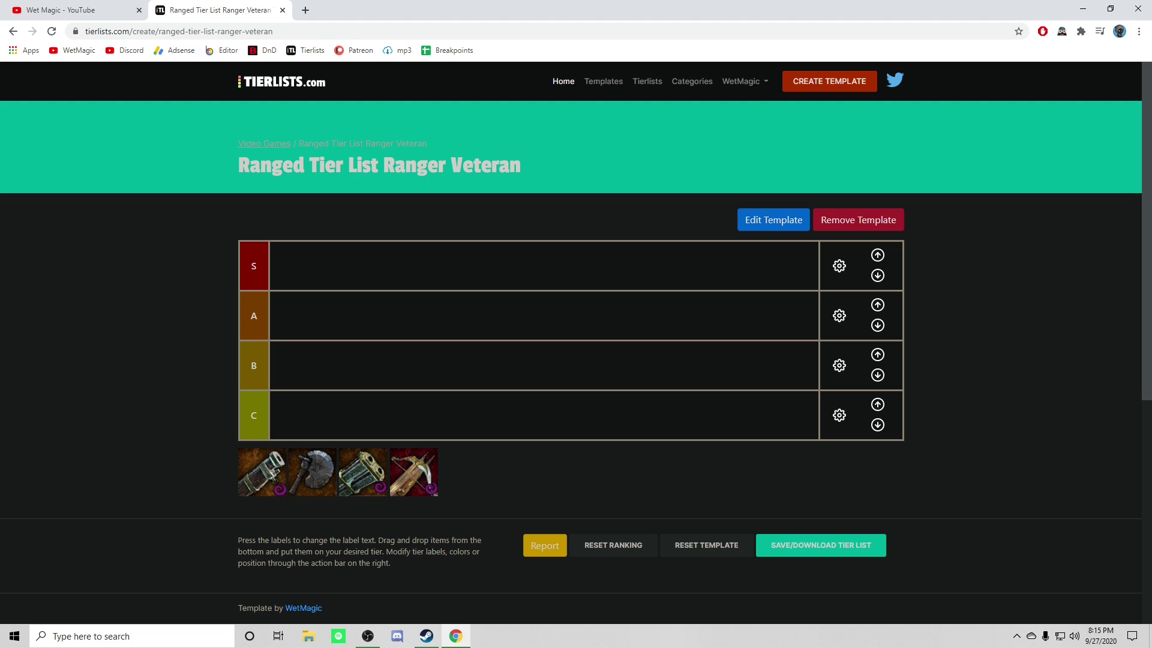
{"action": "left_click_drag", "start_coordinate": [312, 472], "coordinate": [295, 416]}
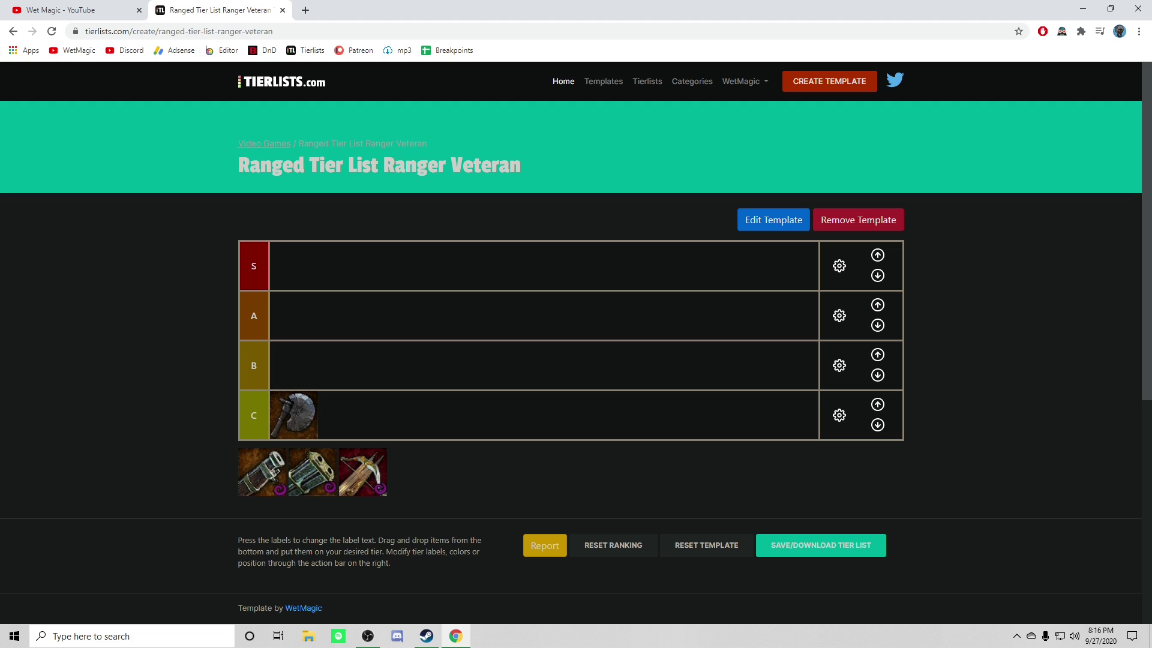
Place the green Grudge Raker in tier B, above the throwing axes in C
{"action": "left_click_drag", "start_coordinate": [312, 472], "coordinate": [294, 364]}
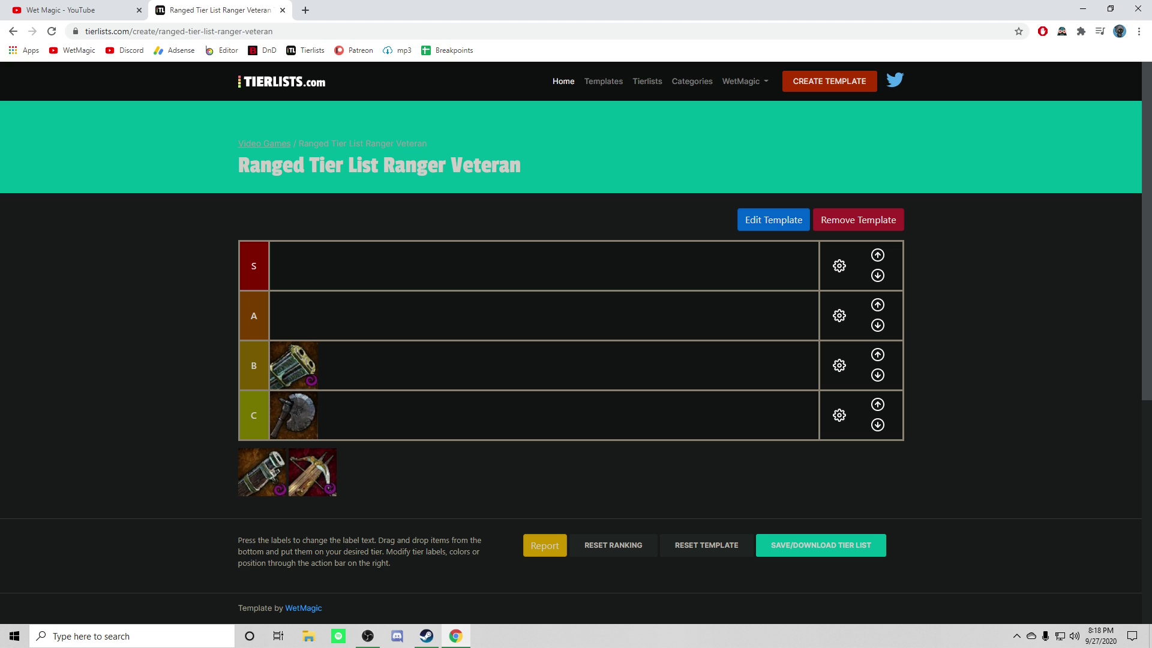
Place the handgun in tier A, leaving only the crossbow unranked
{"action": "left_click_drag", "start_coordinate": [261, 472], "coordinate": [293, 316]}
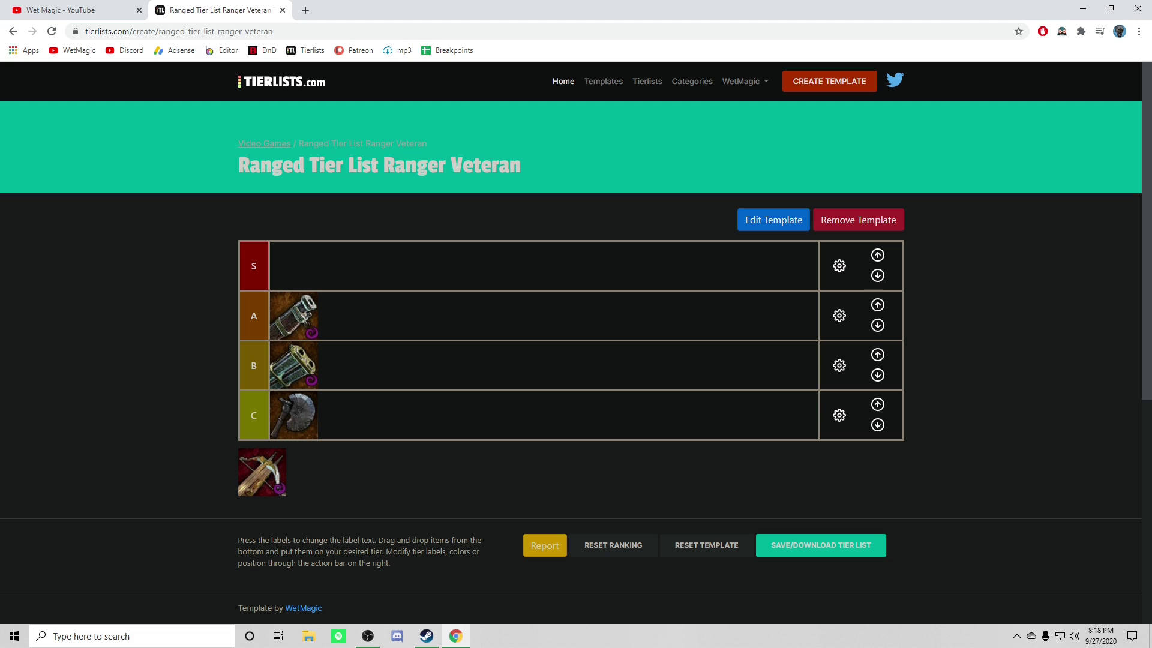
{"action": "left_click_drag", "start_coordinate": [262, 472], "coordinate": [293, 265]}
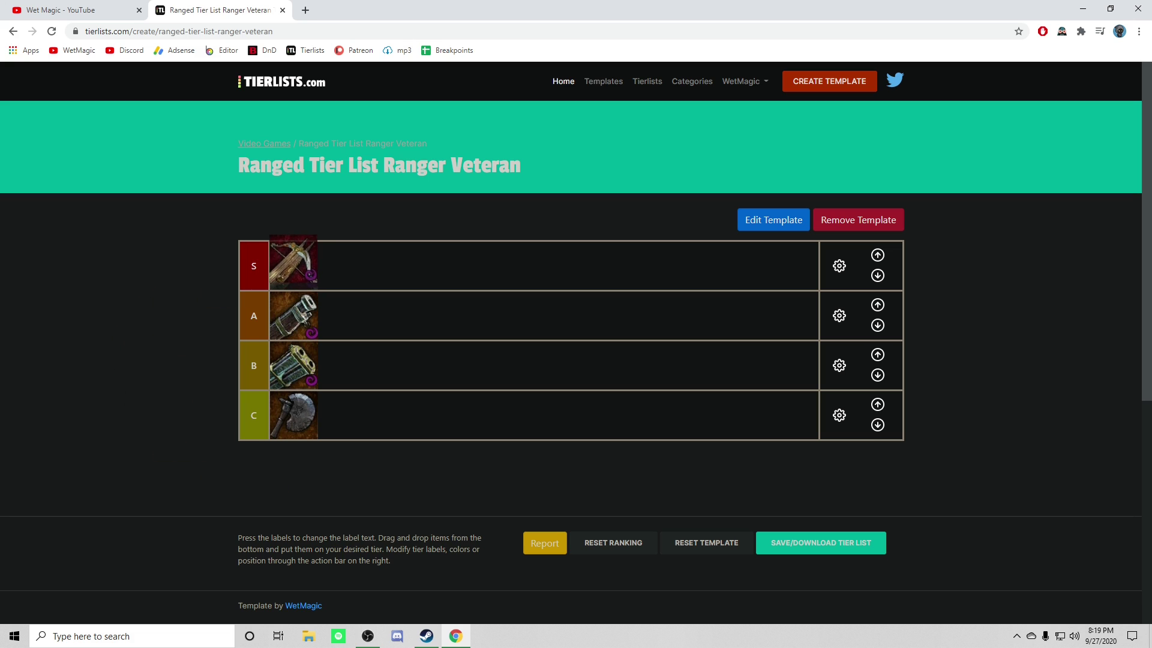